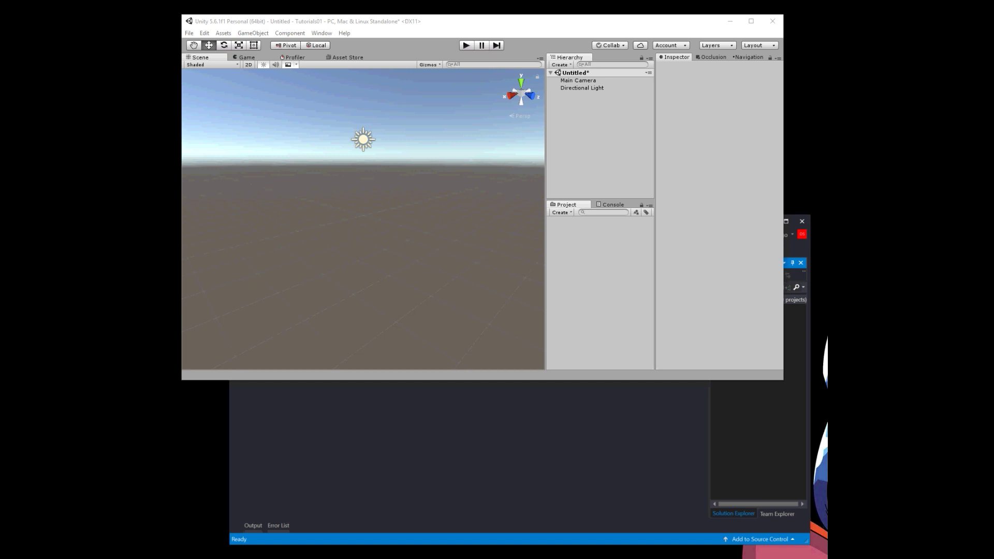
Step: Add a 3D plane object to the untitled scene
{"action": "right_click", "coordinate": [570, 73]}
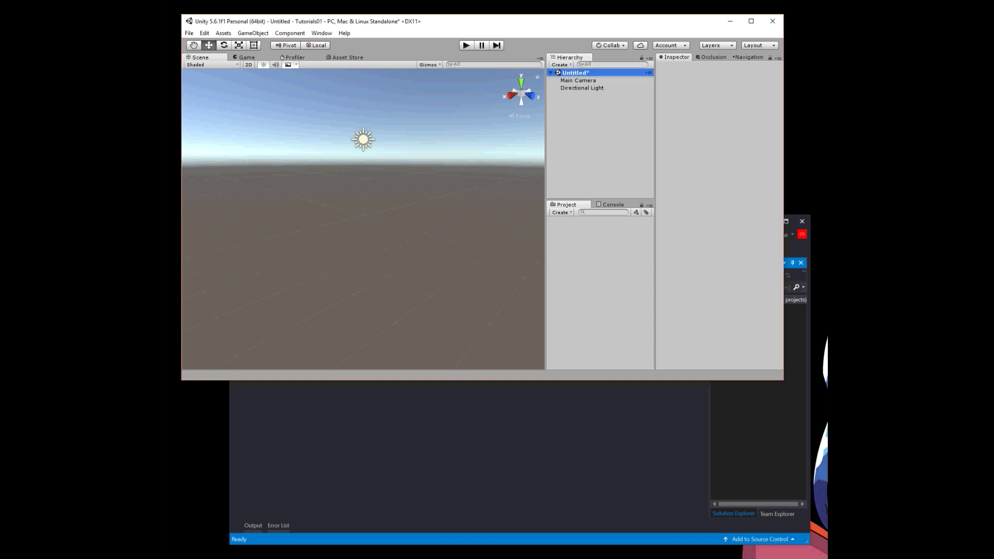
{"action": "mouse_move", "coordinate": [600, 184]}
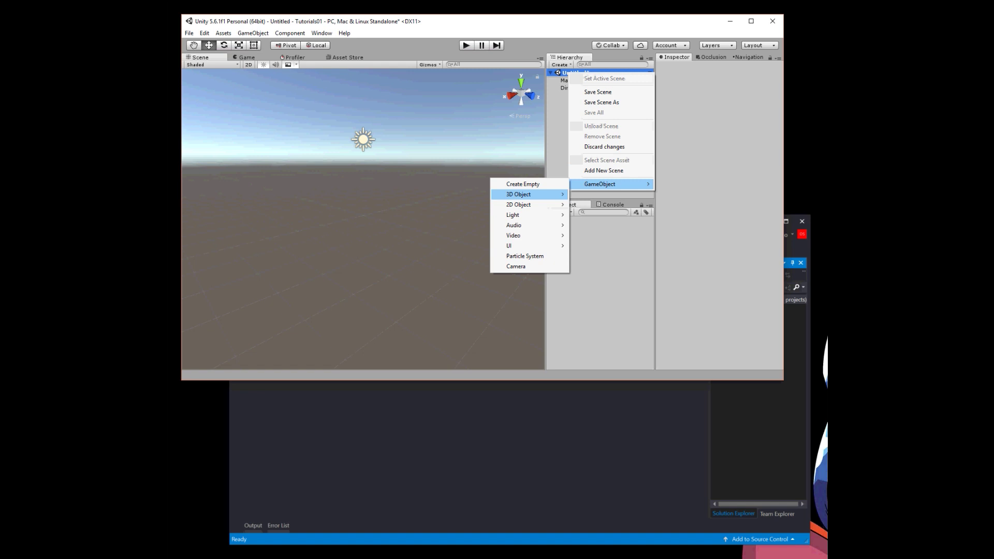
{"action": "mouse_move", "coordinate": [518, 194]}
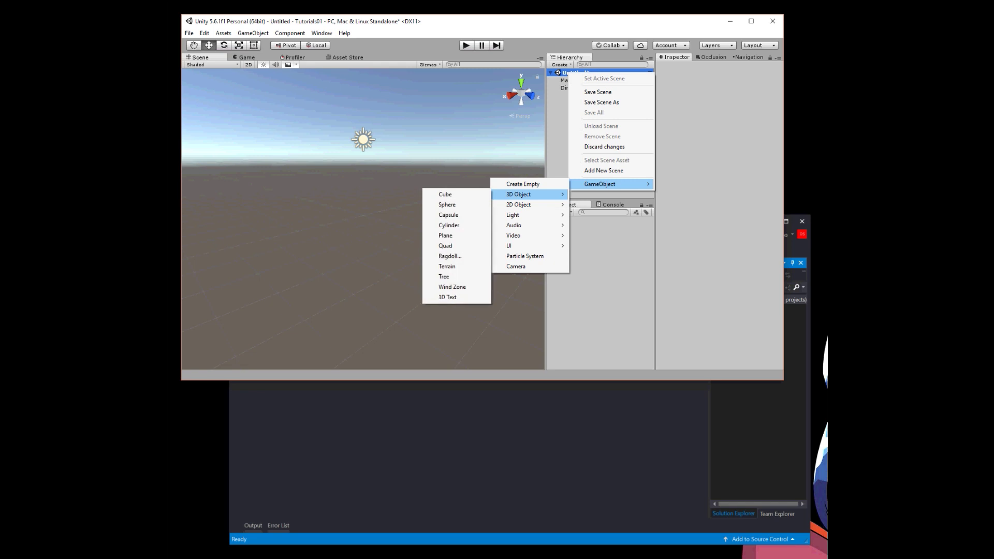
{"action": "left_click", "coordinate": [445, 236]}
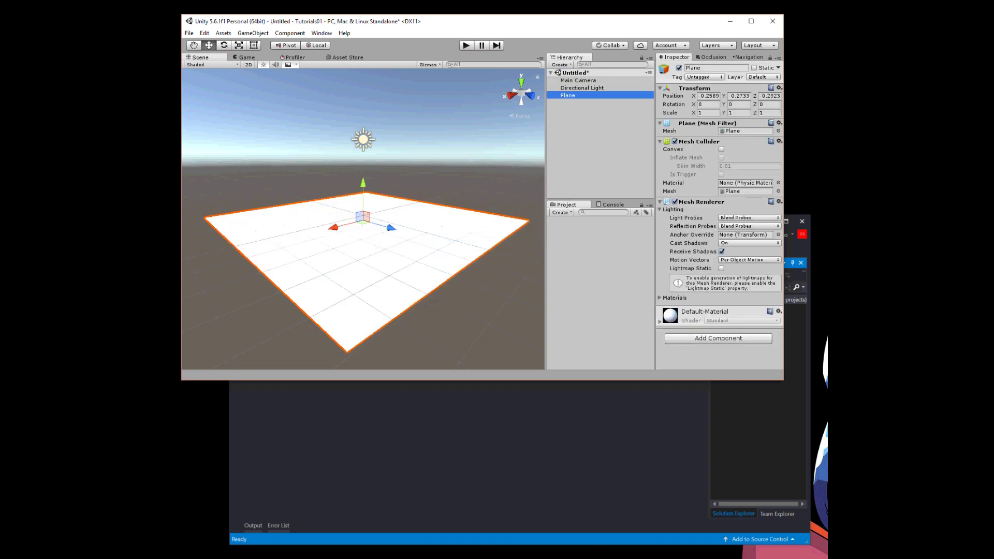
Step: Add a 3D sphere to the scene and reset its transform to the origin
{"action": "right_click", "coordinate": [575, 72]}
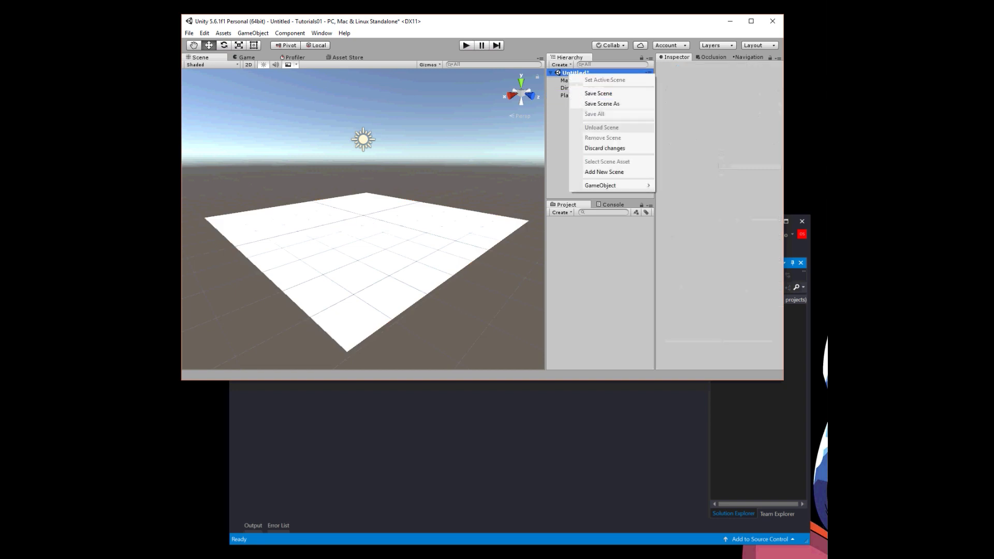
{"action": "mouse_move", "coordinate": [518, 195]}
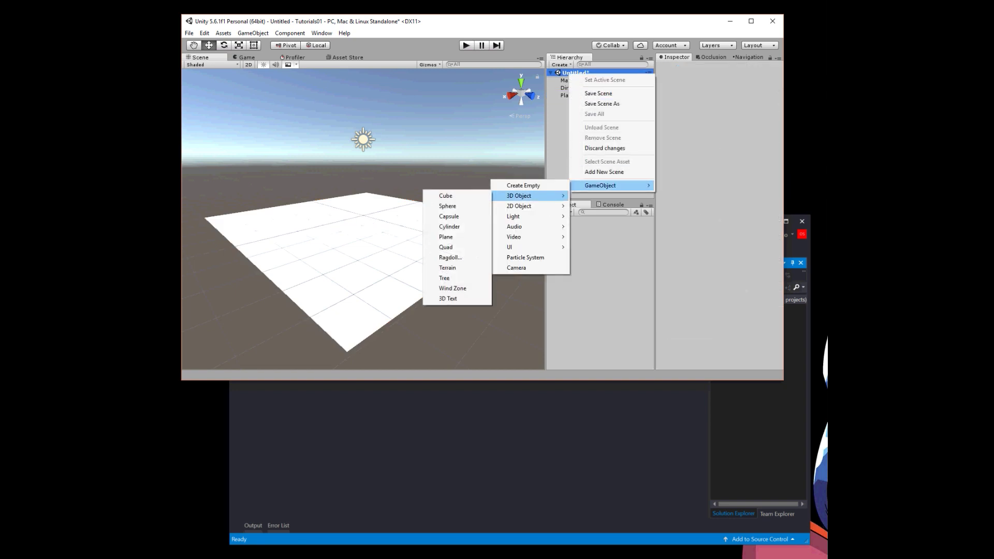
{"action": "left_click", "coordinate": [448, 206]}
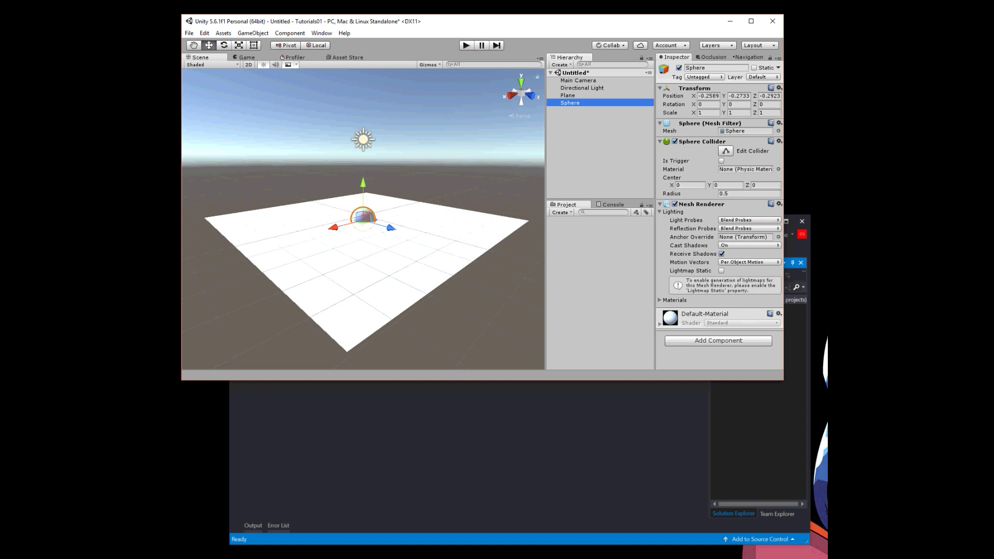
{"action": "left_click", "coordinate": [779, 88]}
{"action": "left_click", "coordinate": [792, 98]}
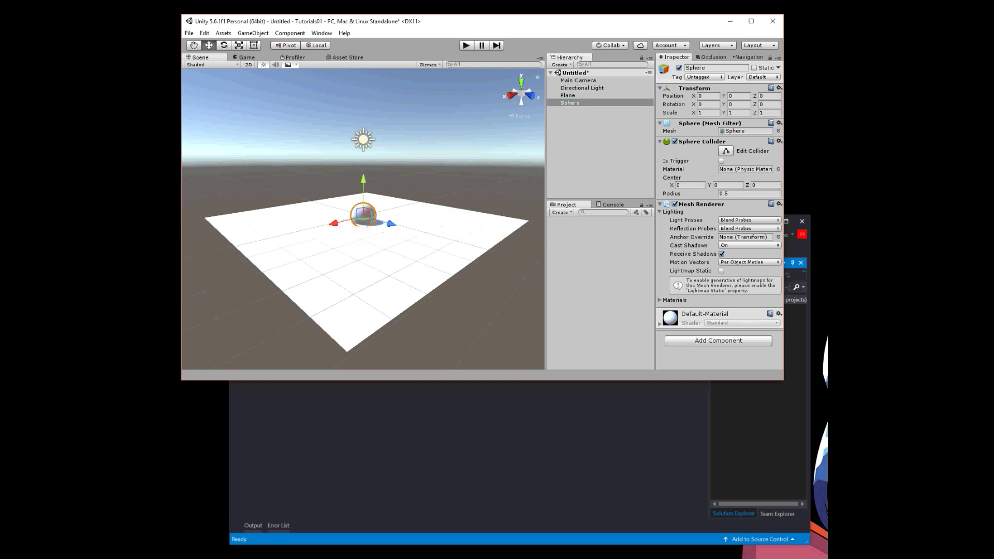
Step: Reset the plane's transform so that it sits at the origin
{"action": "left_click", "coordinate": [568, 96]}
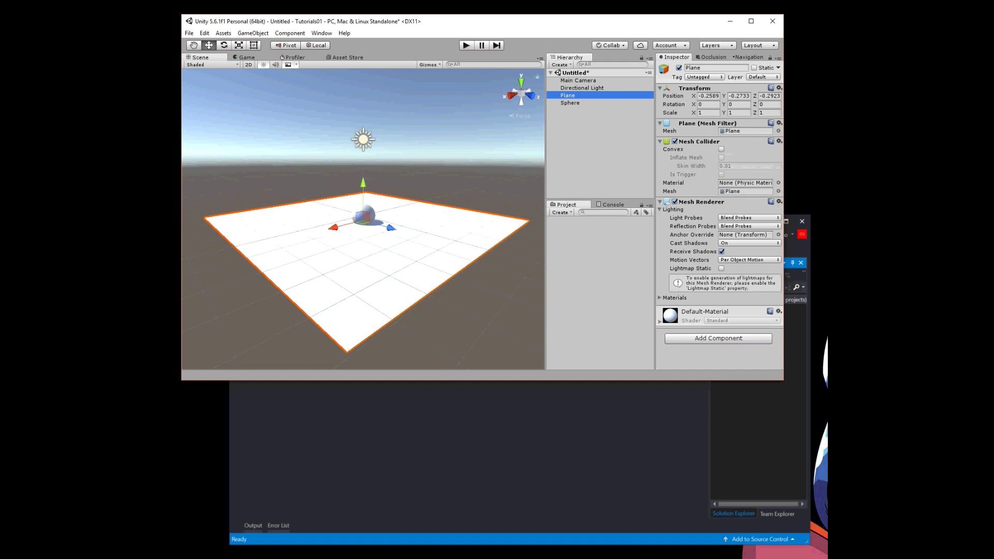
{"action": "left_click", "coordinate": [779, 68]}
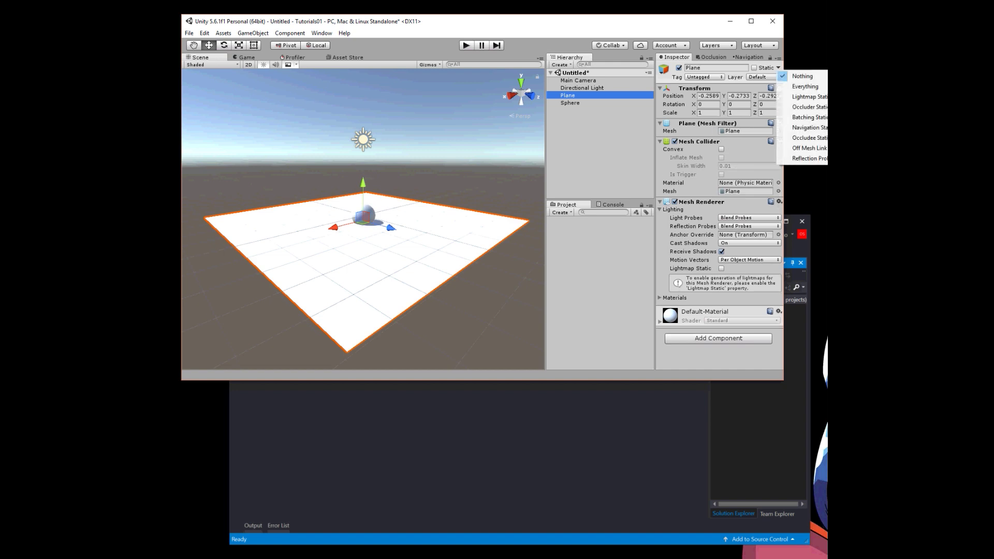
{"action": "left_click", "coordinate": [660, 88]}
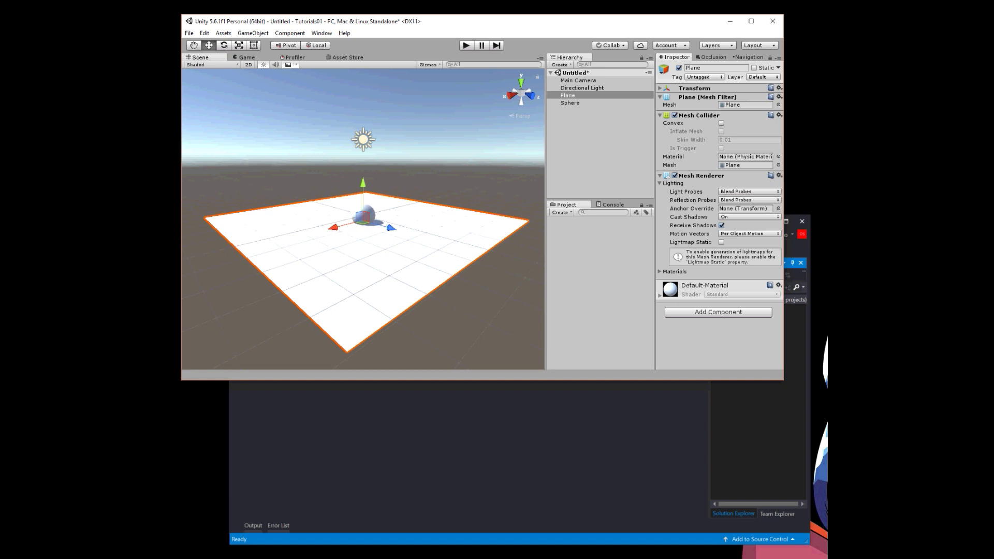
{"action": "left_click", "coordinate": [779, 88]}
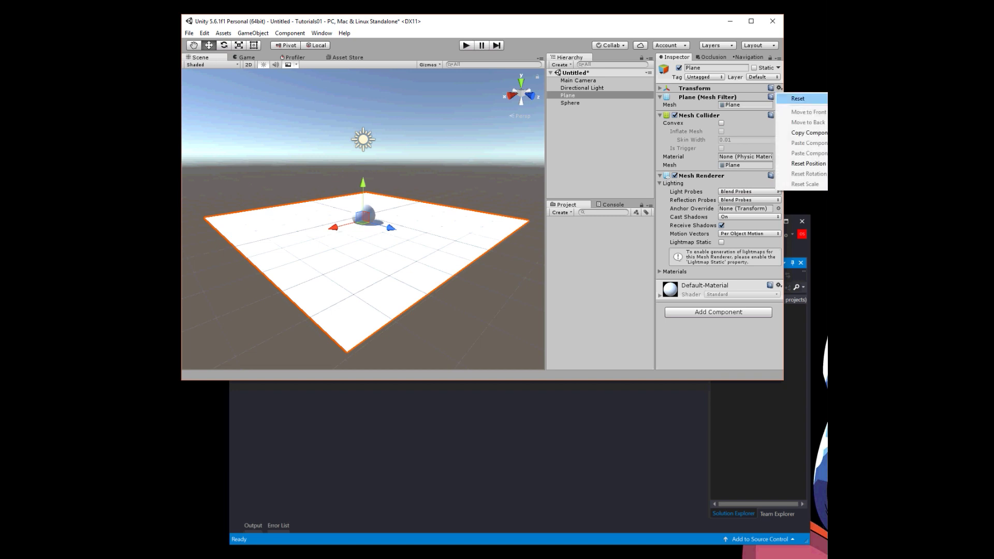
{"action": "left_click", "coordinate": [797, 98]}
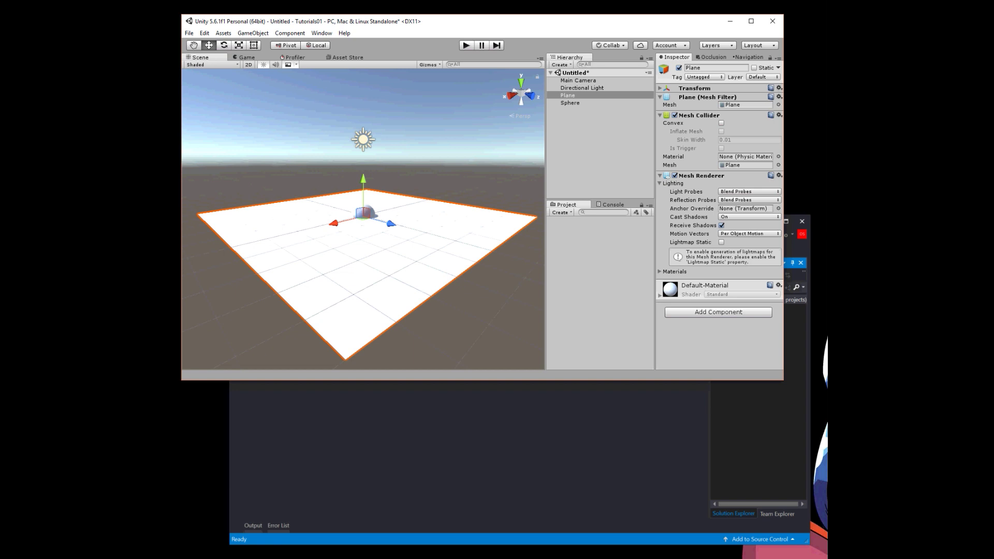
Step: Raise the sphere vertically high above the plane, and run the scene briefly in play mode
{"action": "left_click", "coordinate": [570, 103]}
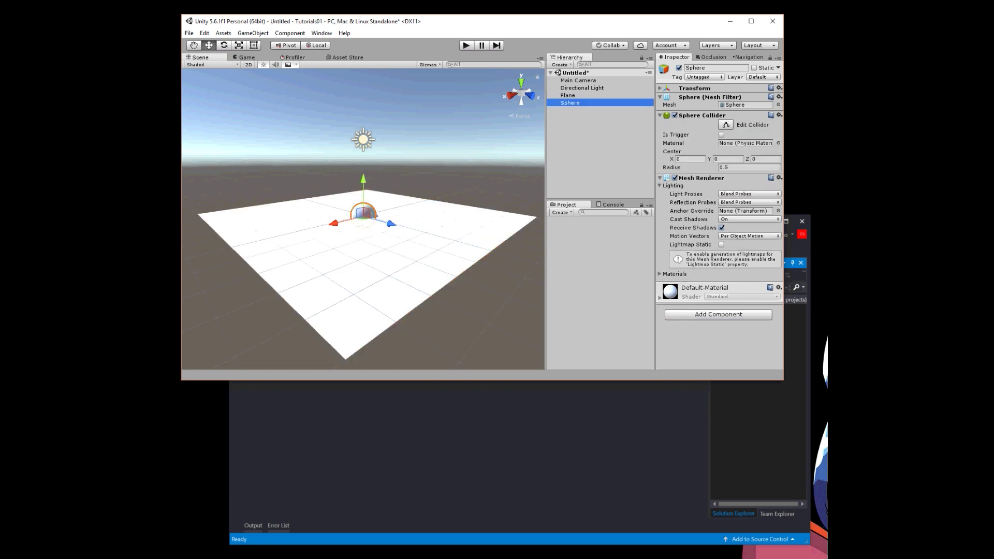
{"action": "left_click_drag", "start_coordinate": [363, 184], "coordinate": [363, 81]}
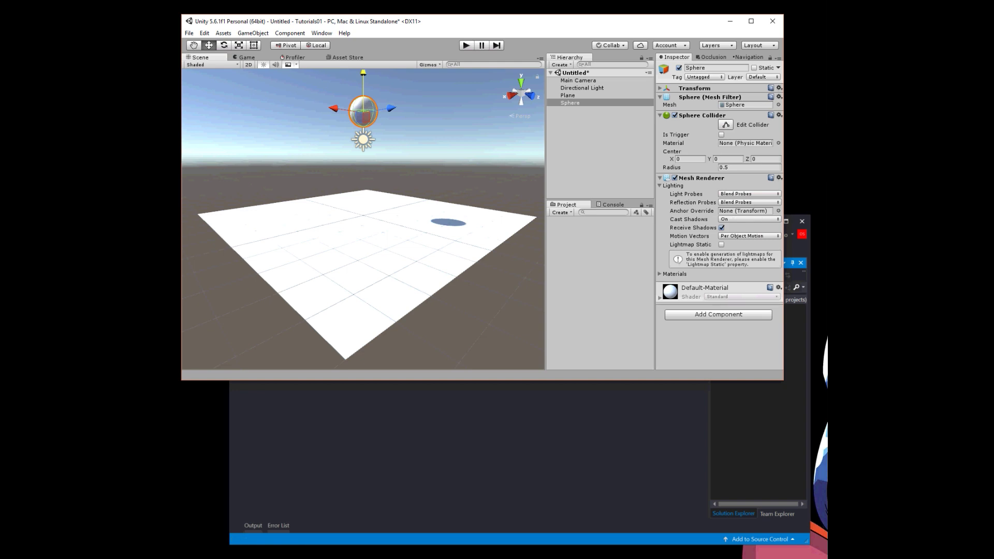
{"action": "left_click", "coordinate": [568, 96]}
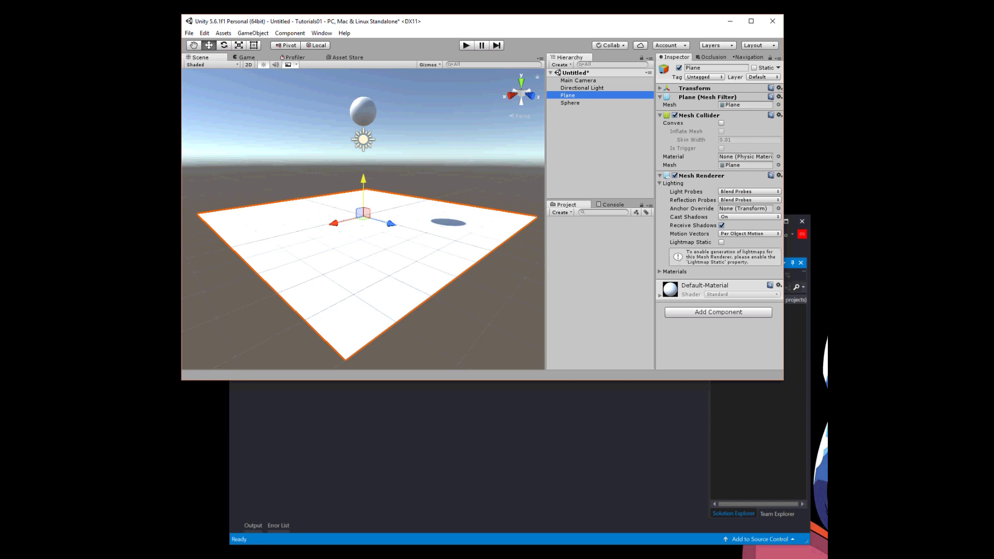
{"action": "left_click", "coordinate": [570, 102]}
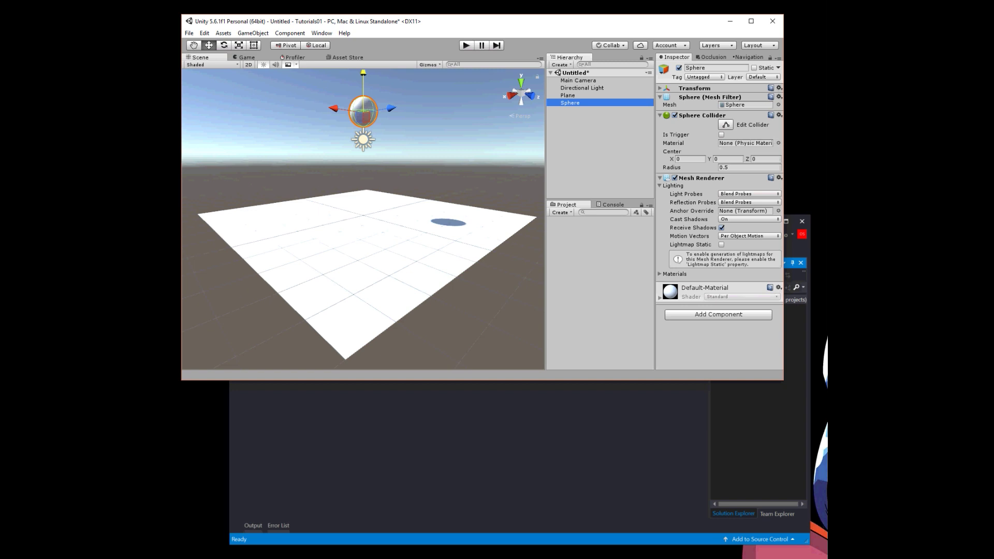
{"action": "key", "text": "ctrl+p"}
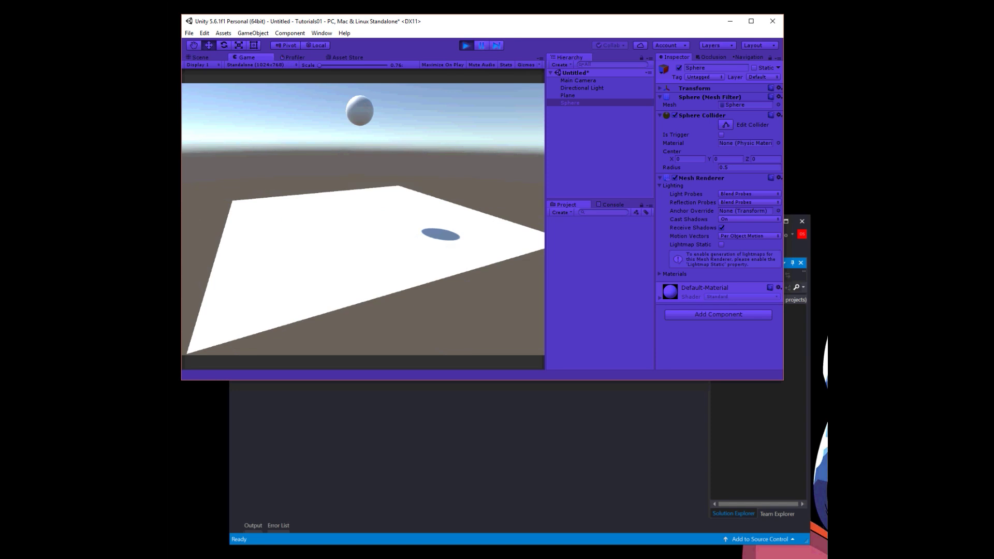
{"action": "key", "text": "ctrl+p"}
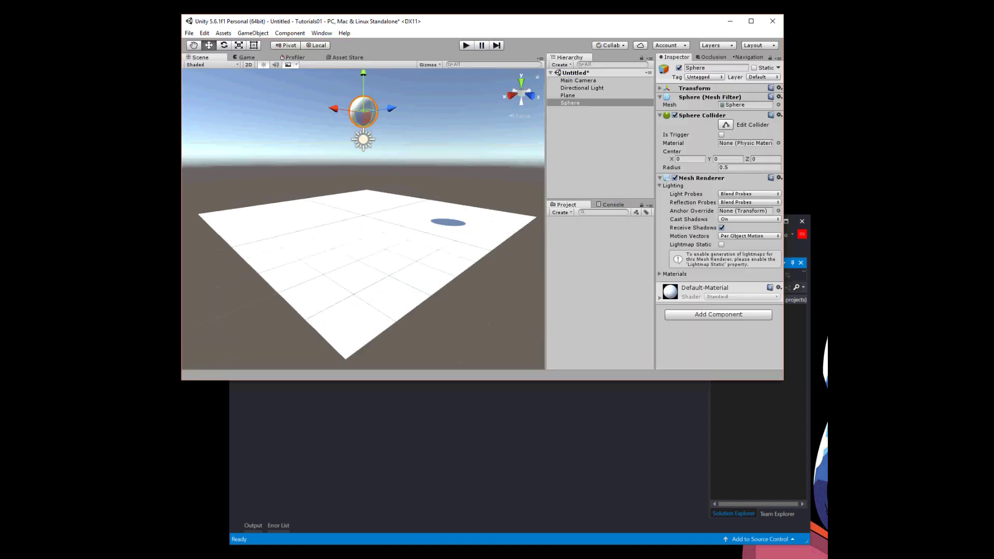
Step: Align the Main Camera with the current scene view
{"action": "left_click", "coordinate": [578, 80]}
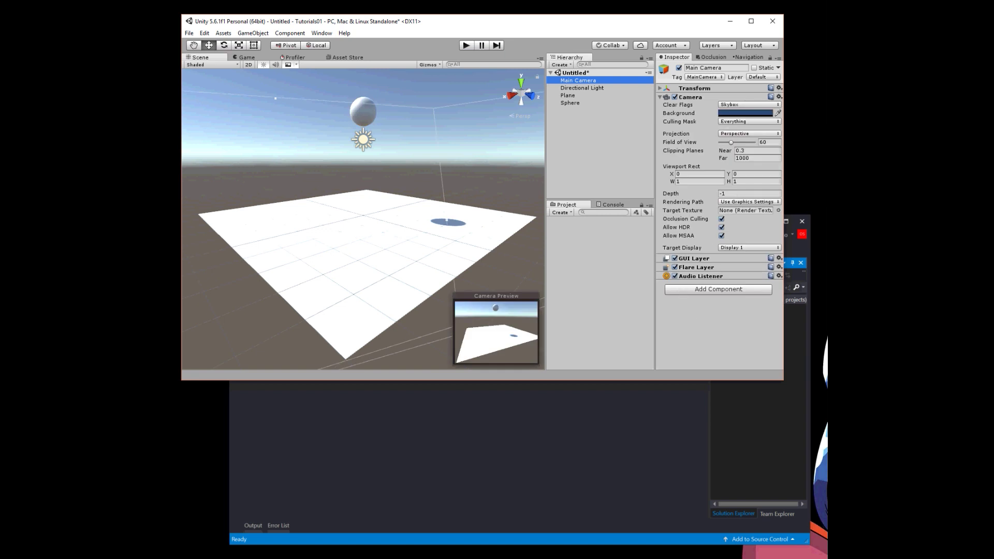
{"action": "left_click", "coordinate": [252, 32]}
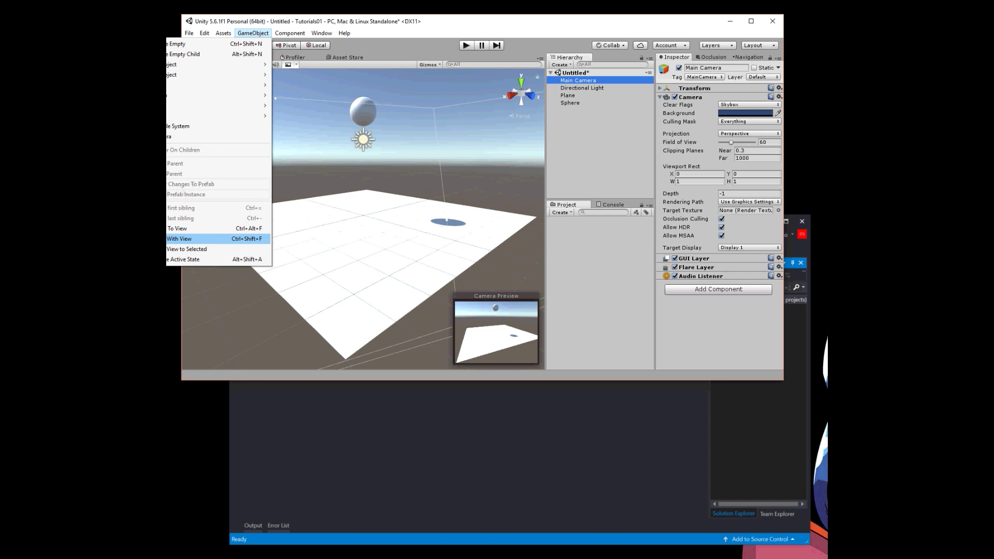
{"action": "left_click", "coordinate": [207, 239]}
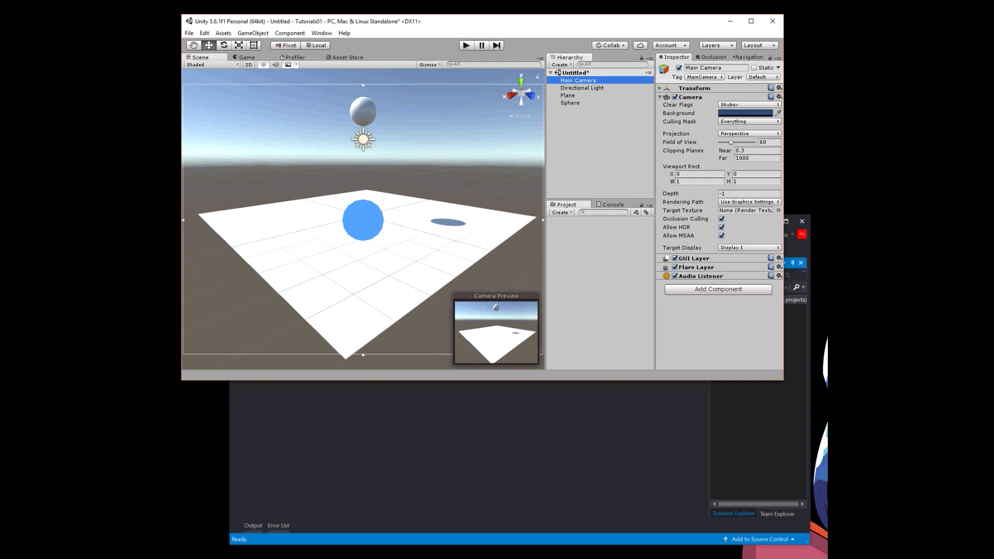
Step: Add a Rigidbody physics component to the sphere
{"action": "left_click", "coordinate": [570, 103]}
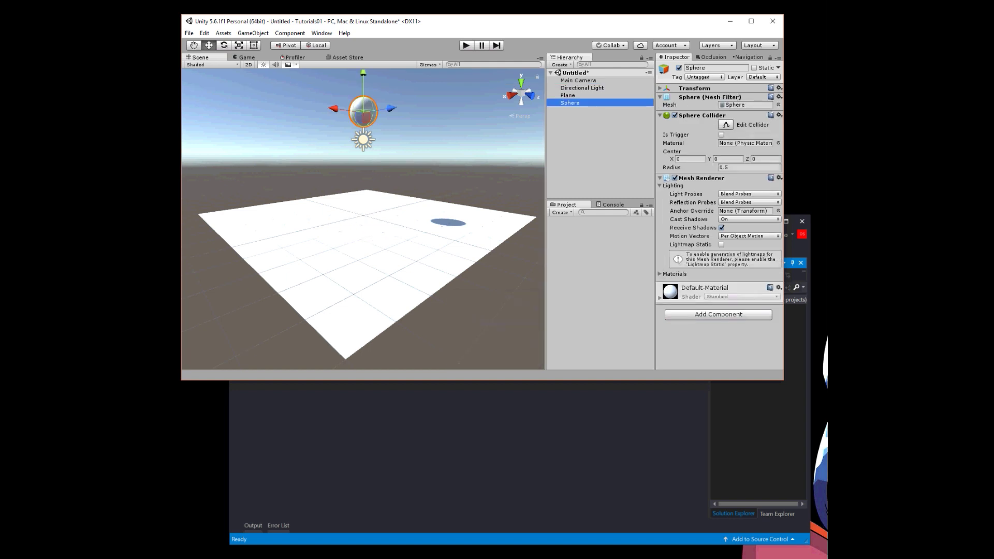
{"action": "left_click", "coordinate": [718, 314]}
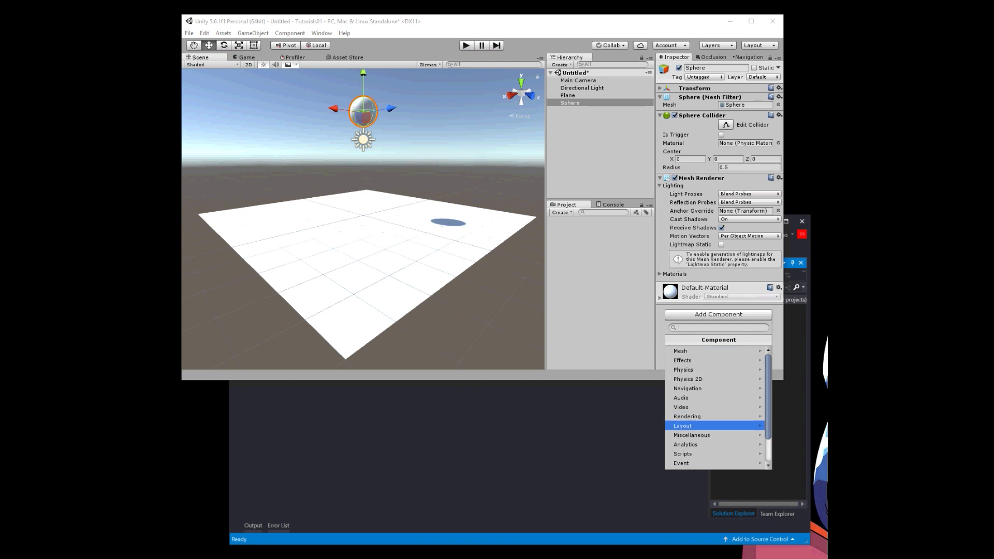
{"action": "key", "text": "Down"}
{"action": "key", "text": "Down"}
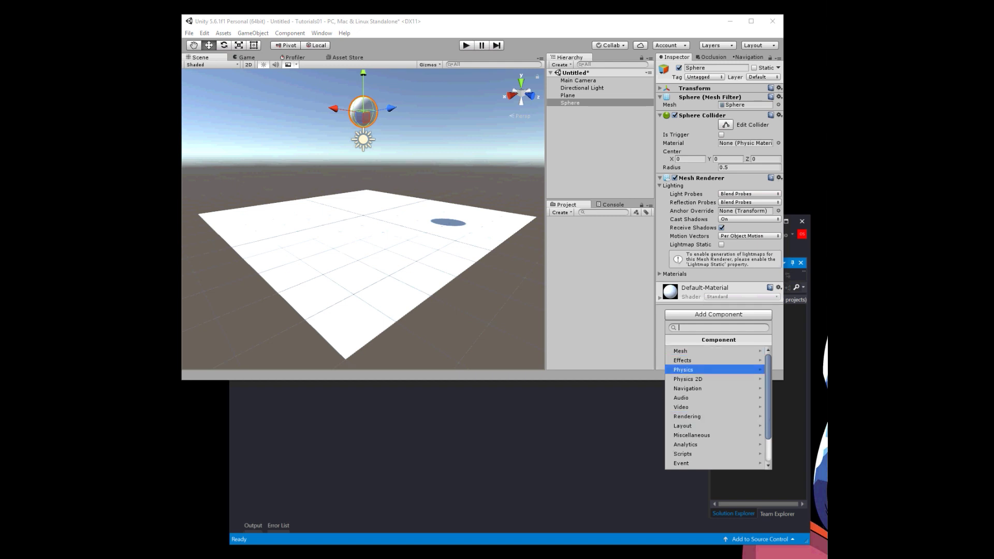
{"action": "key", "text": "Right"}
{"action": "key", "text": "Down"}
{"action": "key", "text": "Down"}
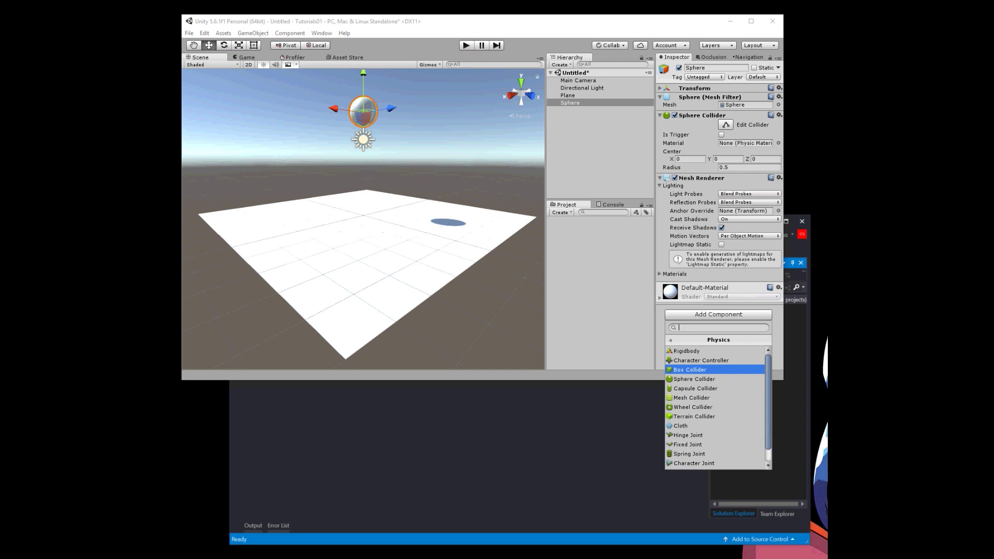
{"action": "key", "text": "Up"}
{"action": "key", "text": "Up"}
{"action": "key", "text": "Return"}
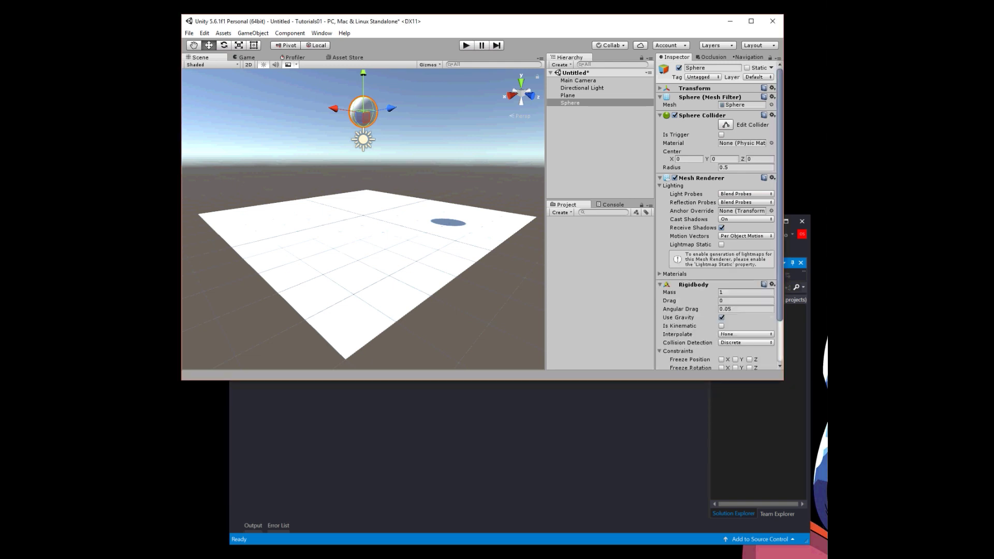
Step: Test the sphere's fall onto the plane in play mode and stop the run
{"action": "scroll", "coordinate": [716, 218], "scroll_direction": "down", "scroll_amount": 2}
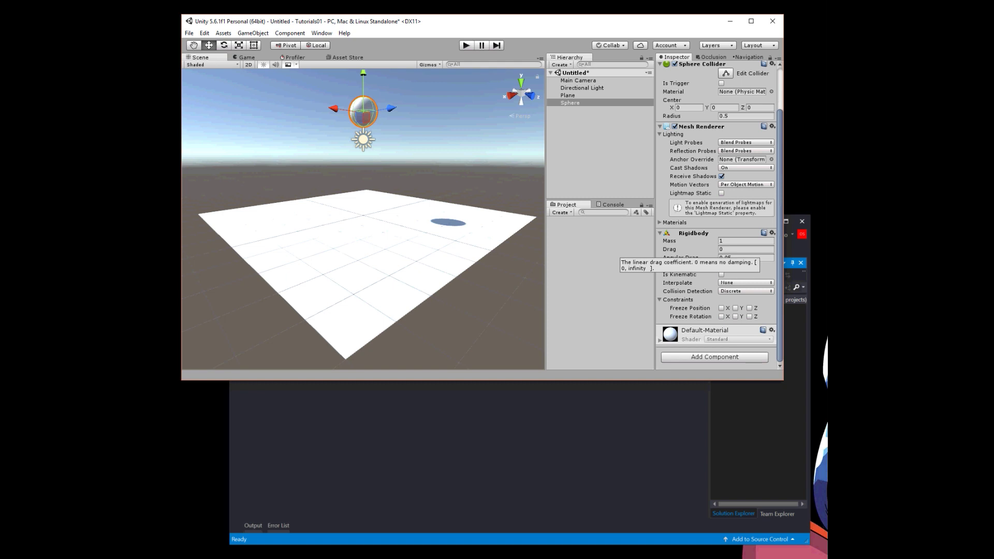
{"action": "key", "text": "ctrl+p"}
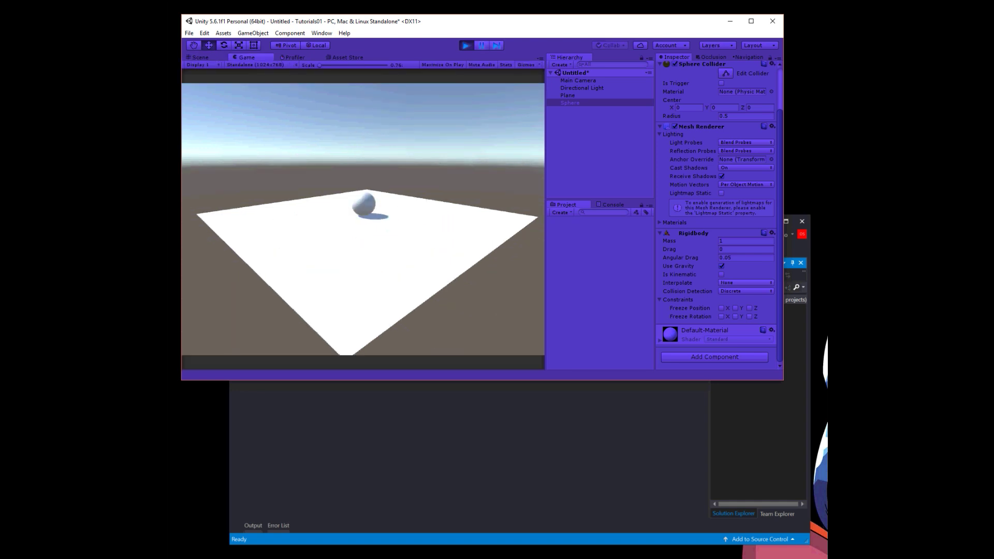
{"action": "key", "text": "ctrl+p"}
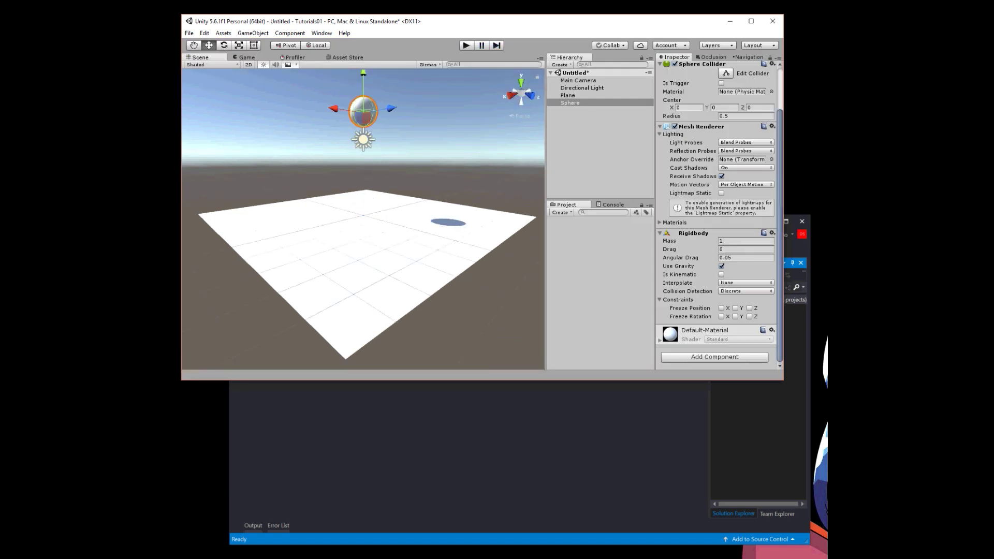
Step: Create a Physic Material asset in the project and name it bouncy
{"action": "scroll", "coordinate": [717, 218], "scroll_direction": "up", "scroll_amount": 3}
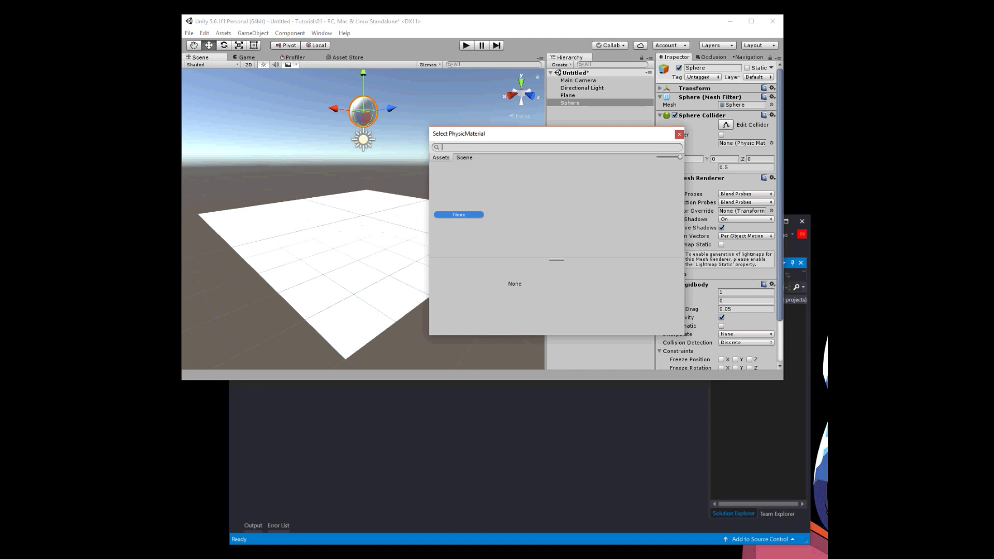
{"action": "left_click", "coordinate": [678, 134]}
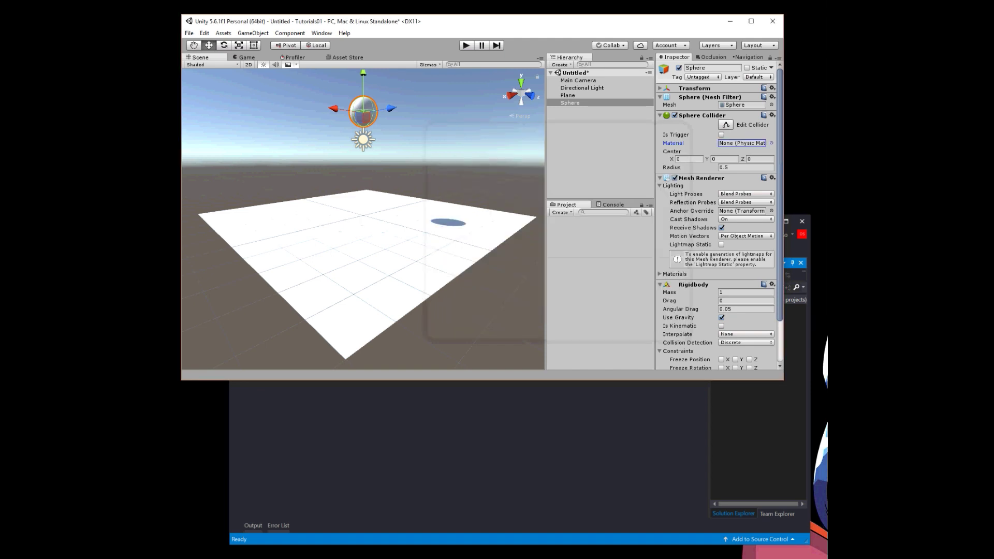
{"action": "left_click", "coordinate": [560, 212]}
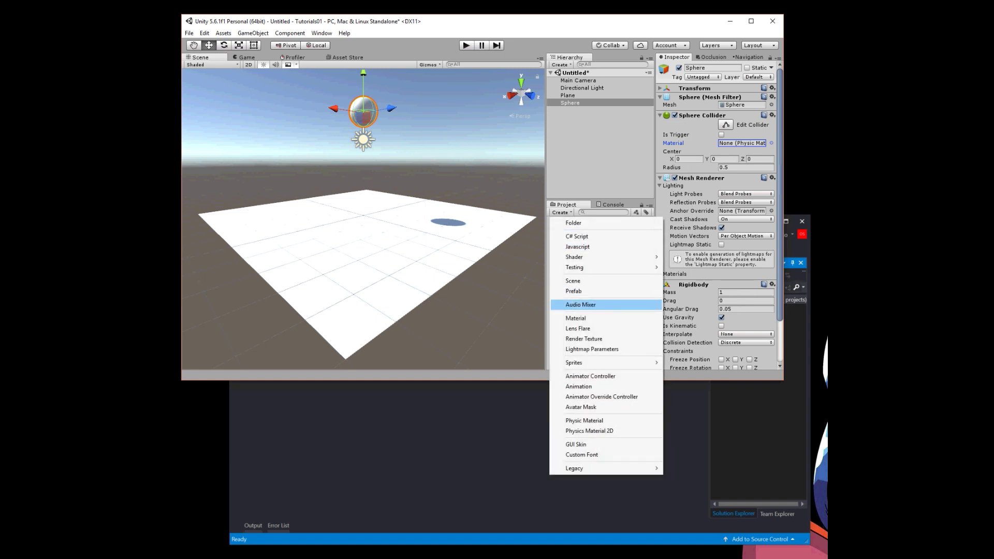
{"action": "key", "text": "Return"}
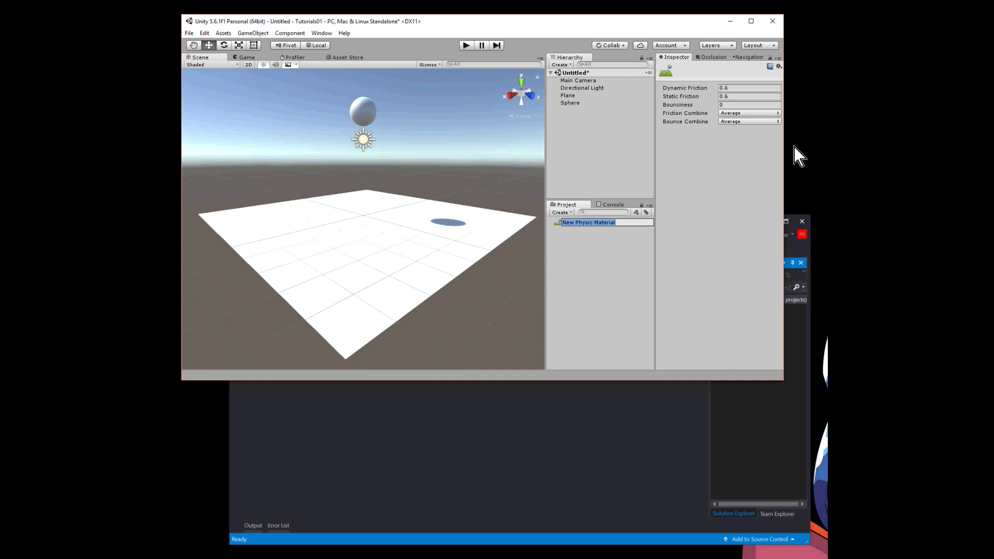
{"action": "type", "text": "bouncy"}
{"action": "key", "text": "Return"}
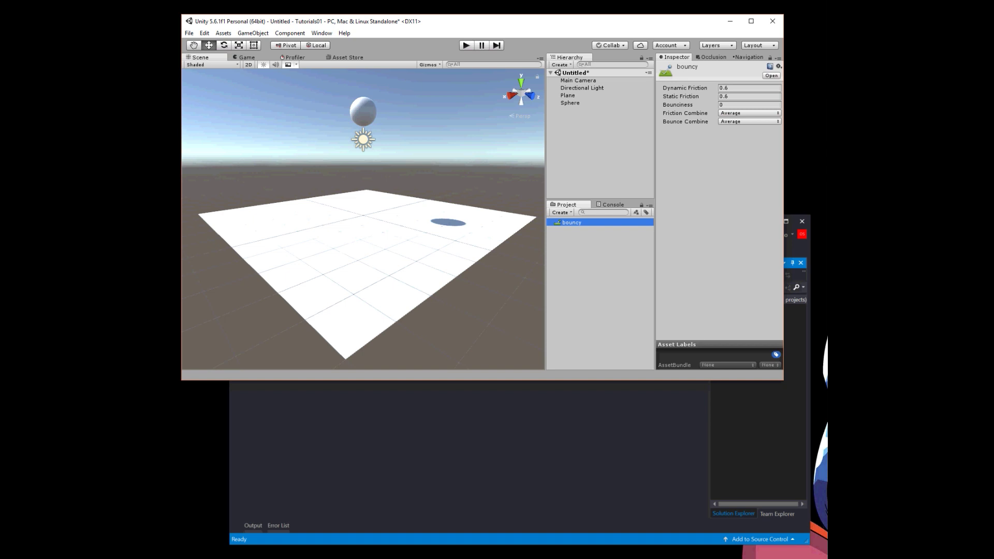
Step: Set the bounciness of the bouncy physic material to 0.8
{"action": "left_click", "coordinate": [748, 104]}
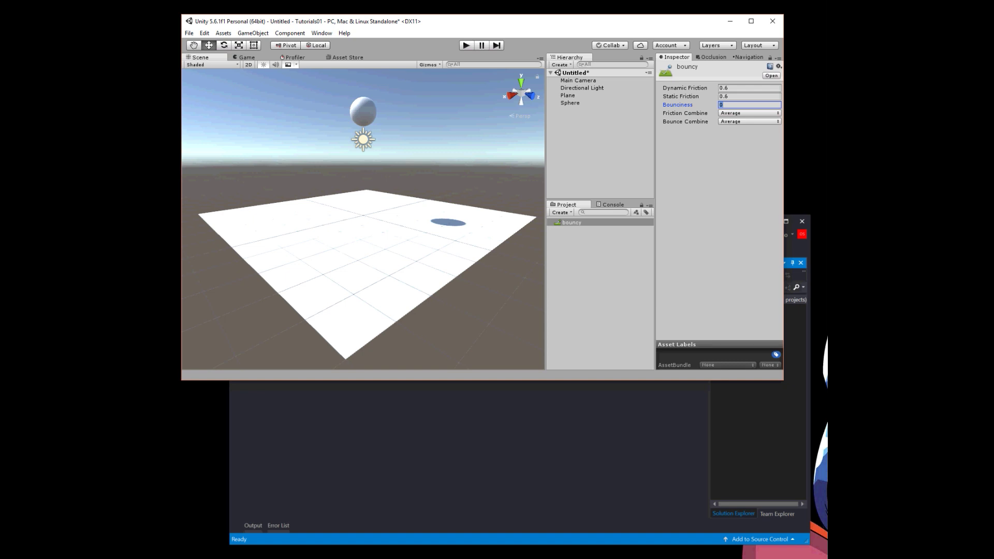
{"action": "type", "text": ".8"}
{"action": "left_click", "coordinate": [749, 96]}
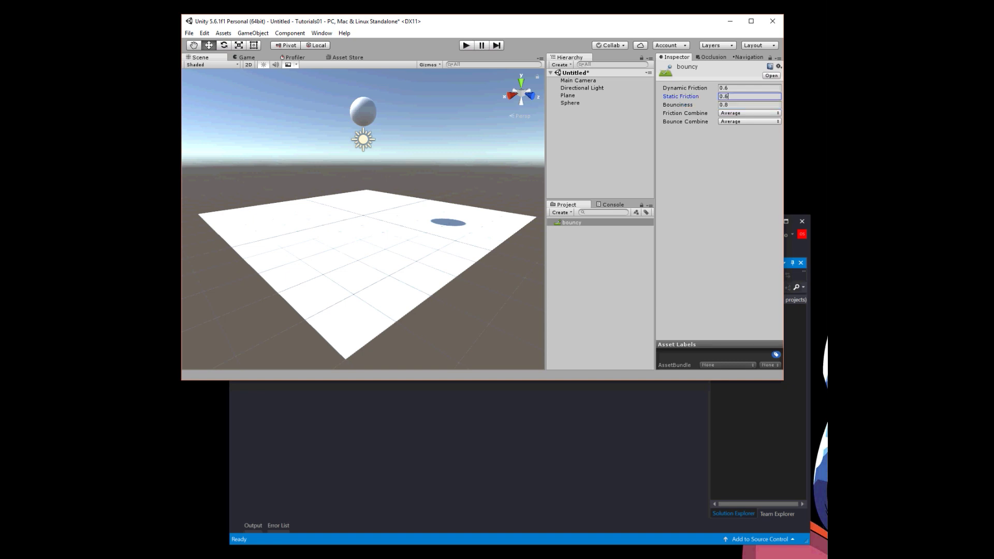
{"action": "left_click", "coordinate": [749, 104]}
Step: Select the sphere, run the scene in play mode to check its fall without a collider material, and stop the run
{"action": "left_click", "coordinate": [569, 102]}
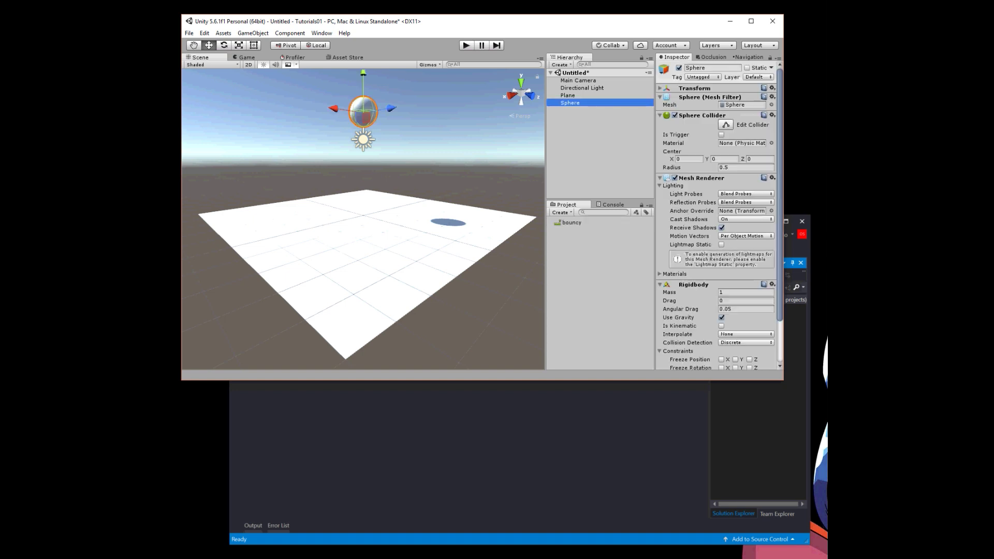
{"action": "key", "text": "ctrl+p"}
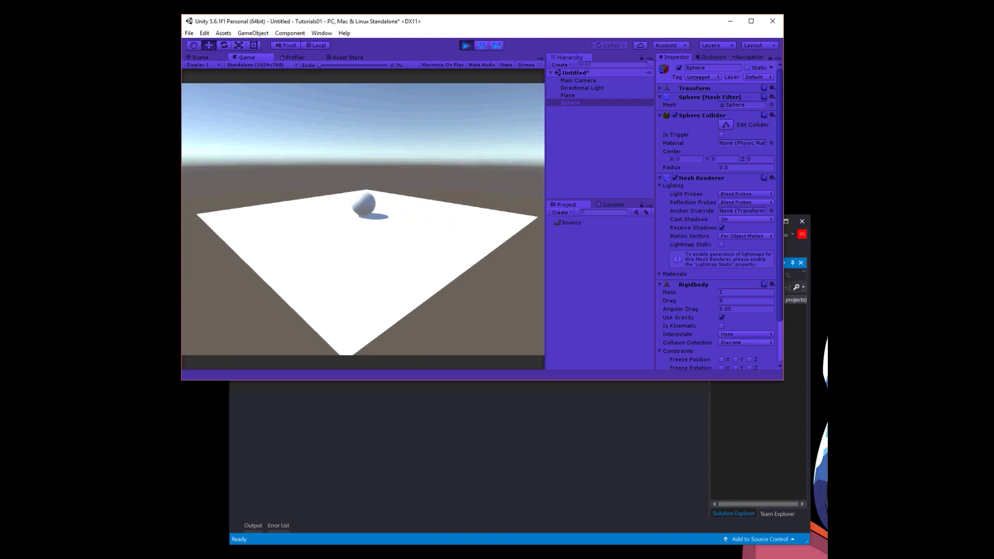
{"action": "key", "text": "ctrl+p"}
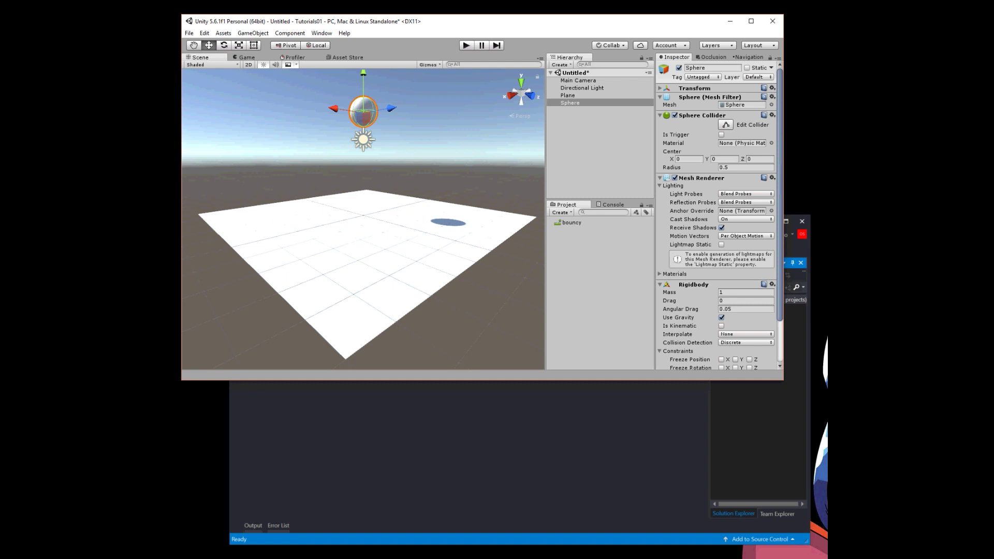
Step: Assign the bouncy physic material to the Material property of the sphere's Sphere Collider
{"action": "left_click", "coordinate": [571, 222]}
{"action": "left_click", "coordinate": [570, 103]}
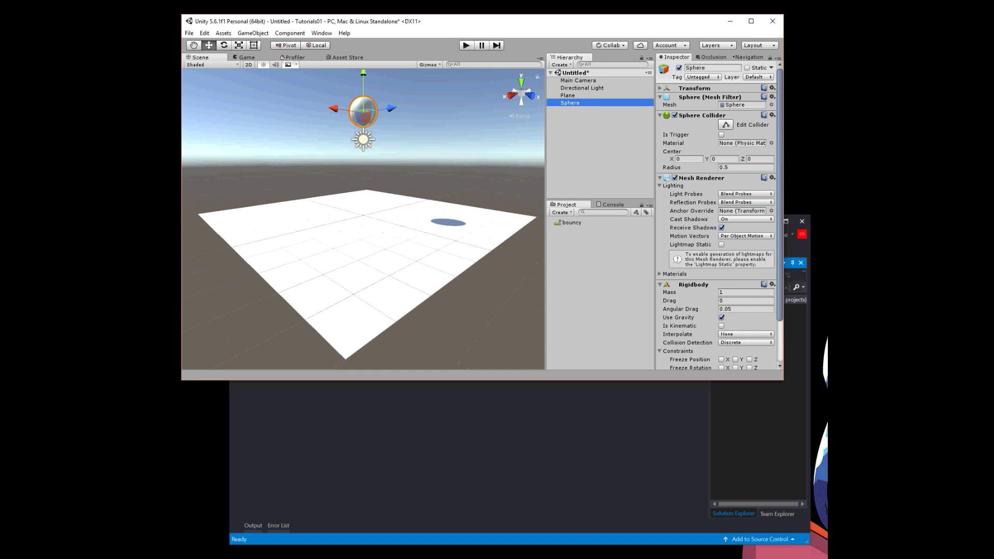
{"action": "left_click", "coordinate": [771, 143]}
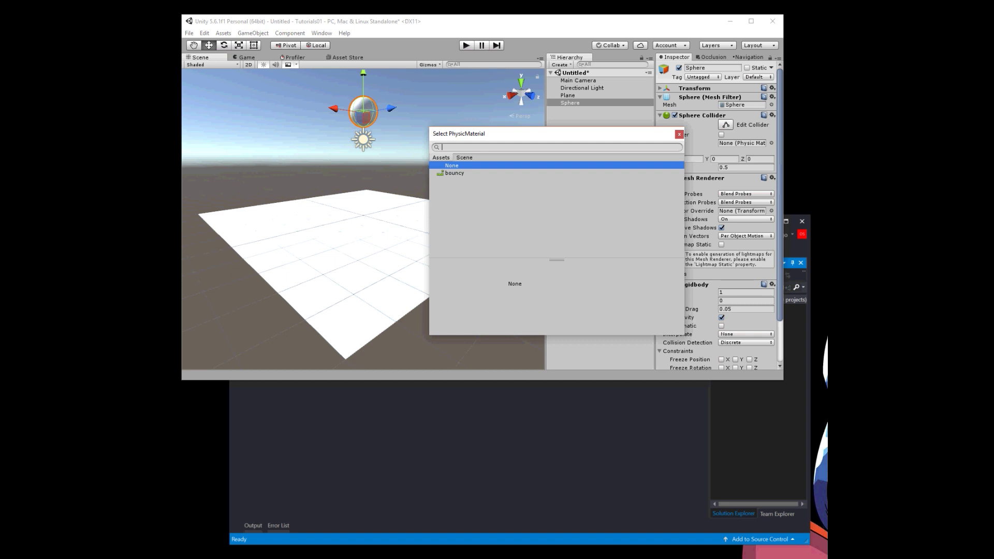
{"action": "left_click", "coordinate": [454, 173]}
{"action": "key", "text": "Return"}
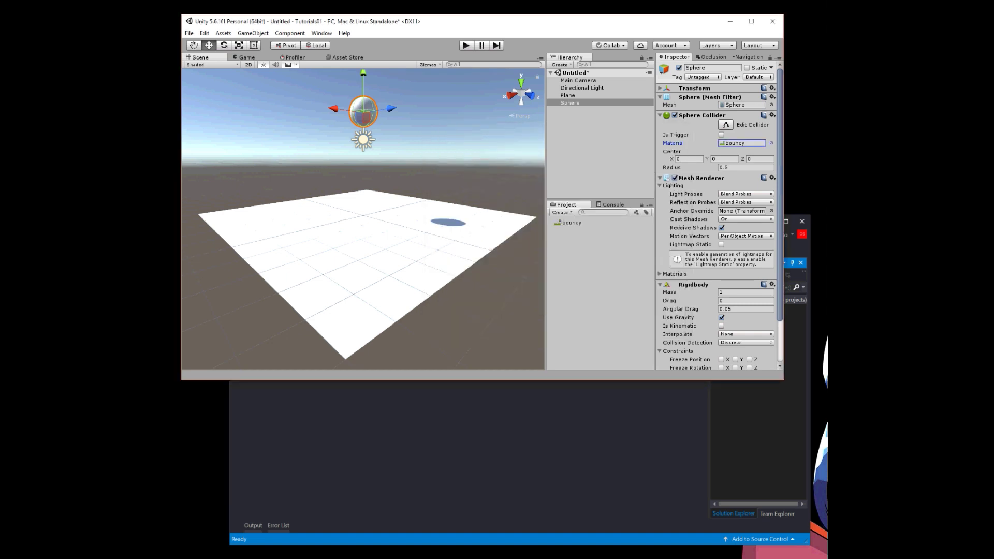
Step: Test the sphere's bounce on the plane in play mode with the bouncy material assigned, and stop the run
{"action": "key", "text": "ctrl+p"}
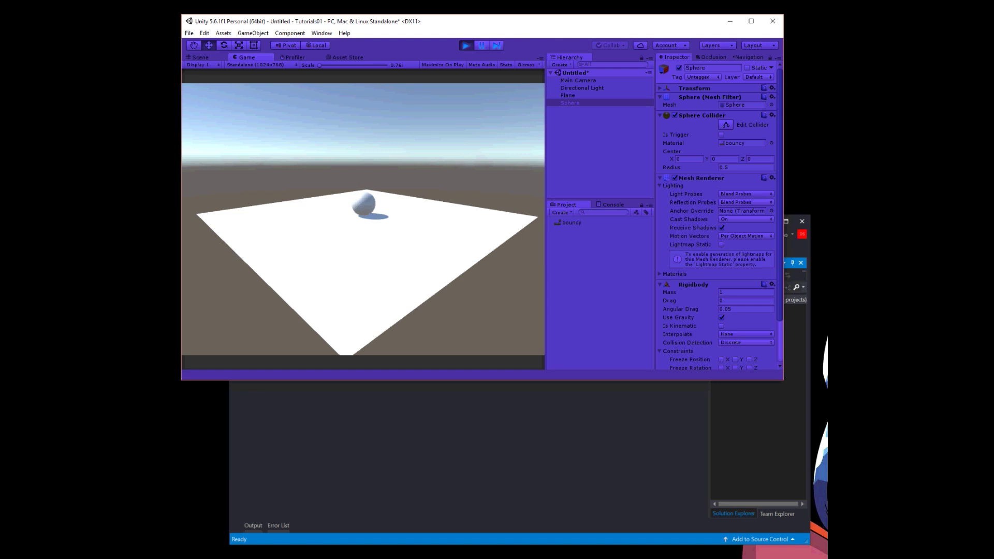
{"action": "key", "text": "ctrl+p"}
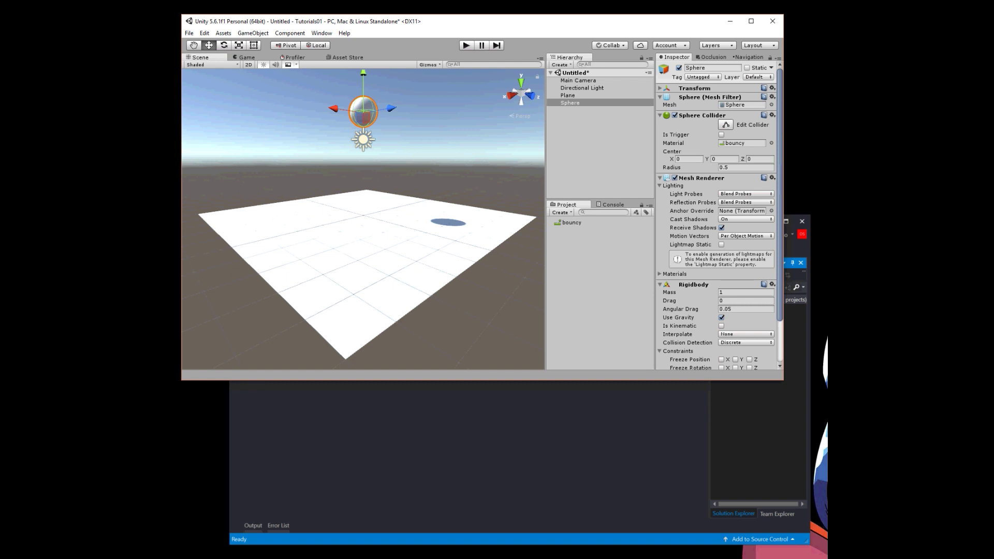
{"action": "key", "text": "alt+Tab"}
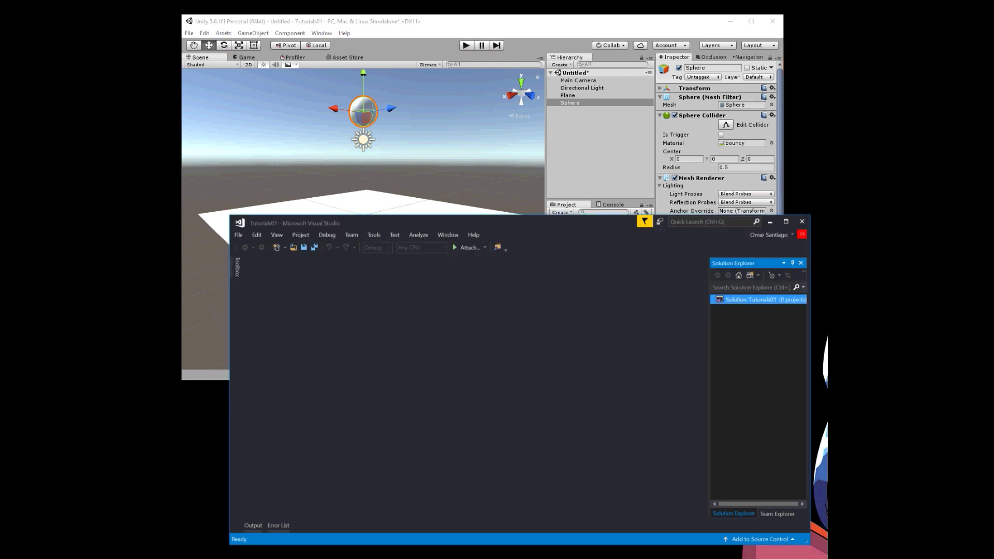
{"action": "key", "text": "alt+Tab"}
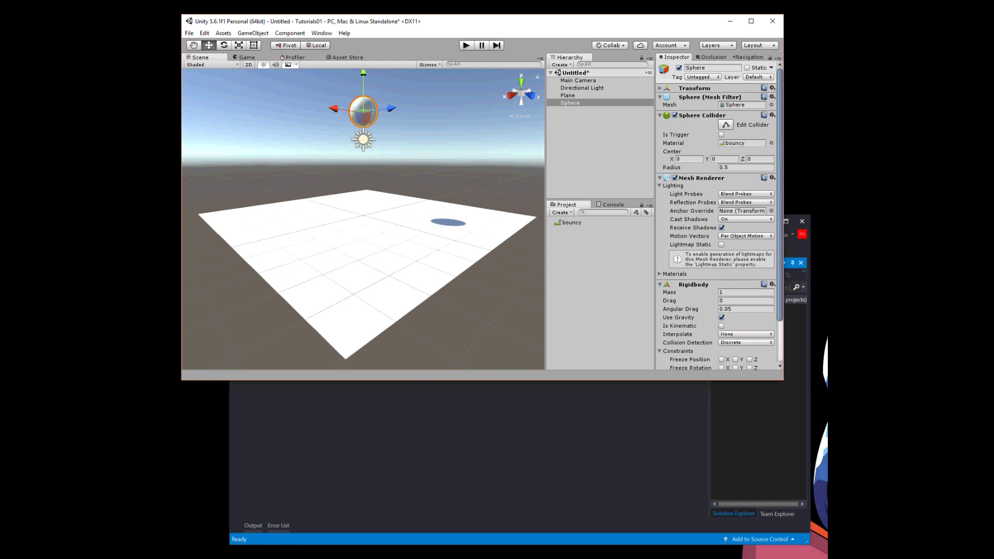